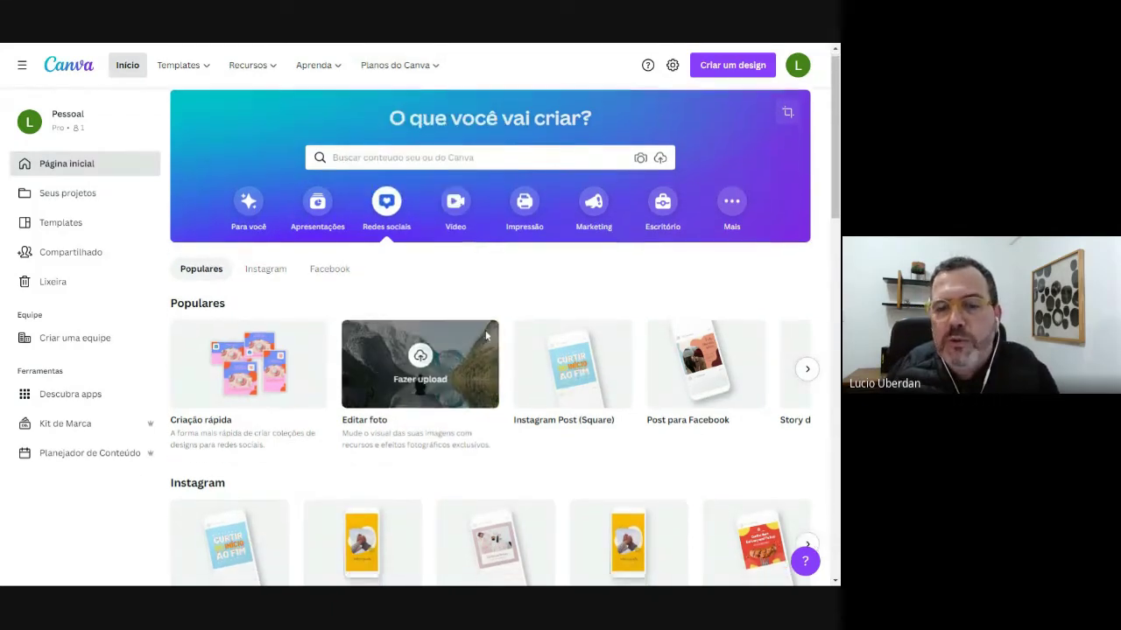
Browse the presentation formats and templates offered on the home page
{"action": "scroll", "coordinate": [486, 335], "scroll_direction": "down", "scroll_amount": 5}
{"action": "scroll", "coordinate": [486, 335], "scroll_direction": "up", "scroll_amount": 5}
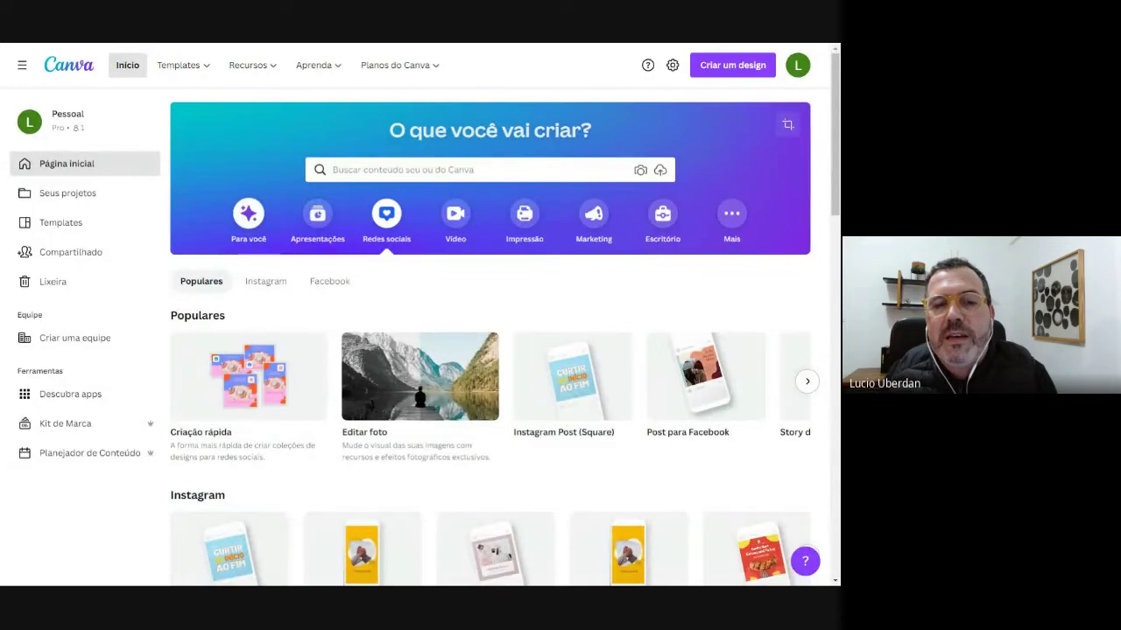
{"action": "left_click", "coordinate": [317, 213]}
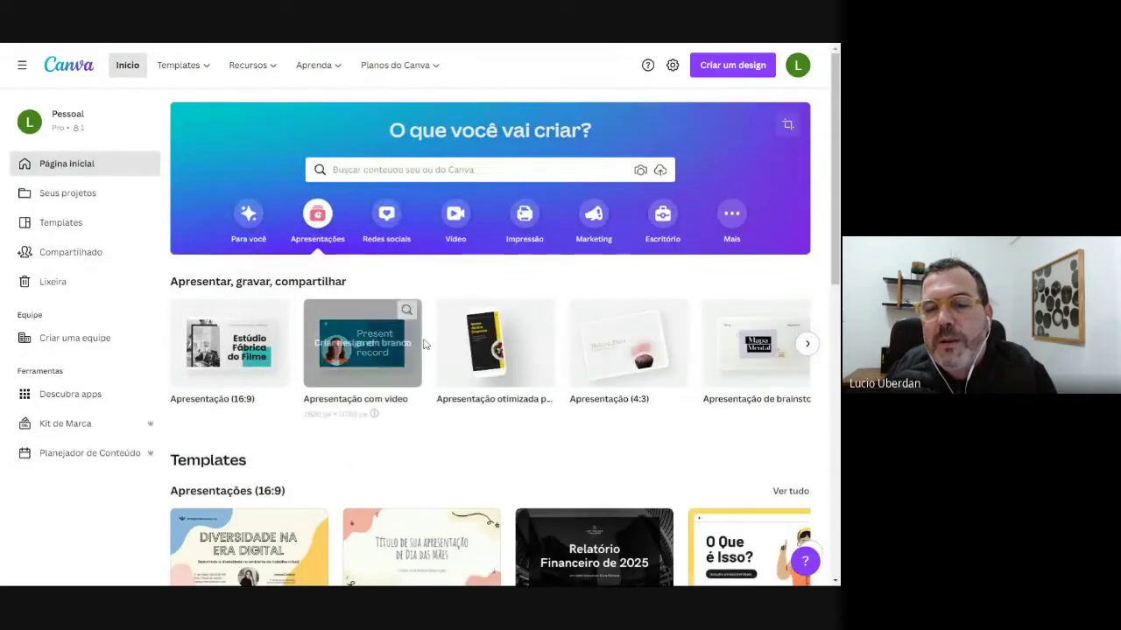
{"action": "scroll", "coordinate": [424, 344], "scroll_direction": "down", "scroll_amount": 2}
{"action": "scroll", "coordinate": [429, 337], "scroll_direction": "down", "scroll_amount": 2}
{"action": "scroll", "coordinate": [433, 327], "scroll_direction": "up", "scroll_amount": 2}
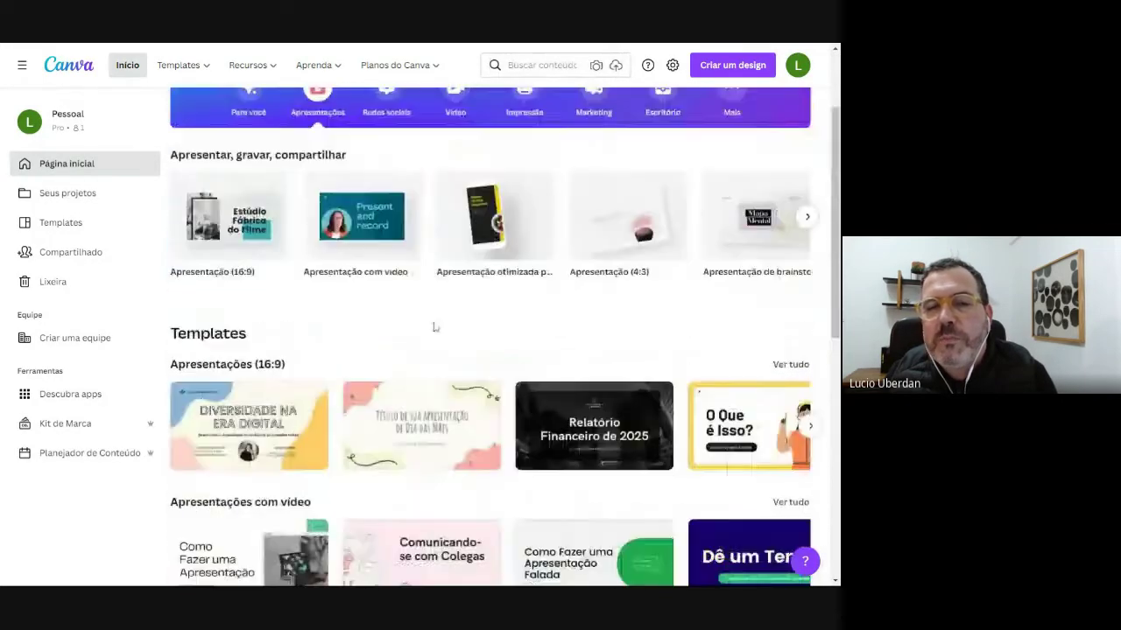
{"action": "scroll", "coordinate": [434, 326], "scroll_direction": "up", "scroll_amount": 3}
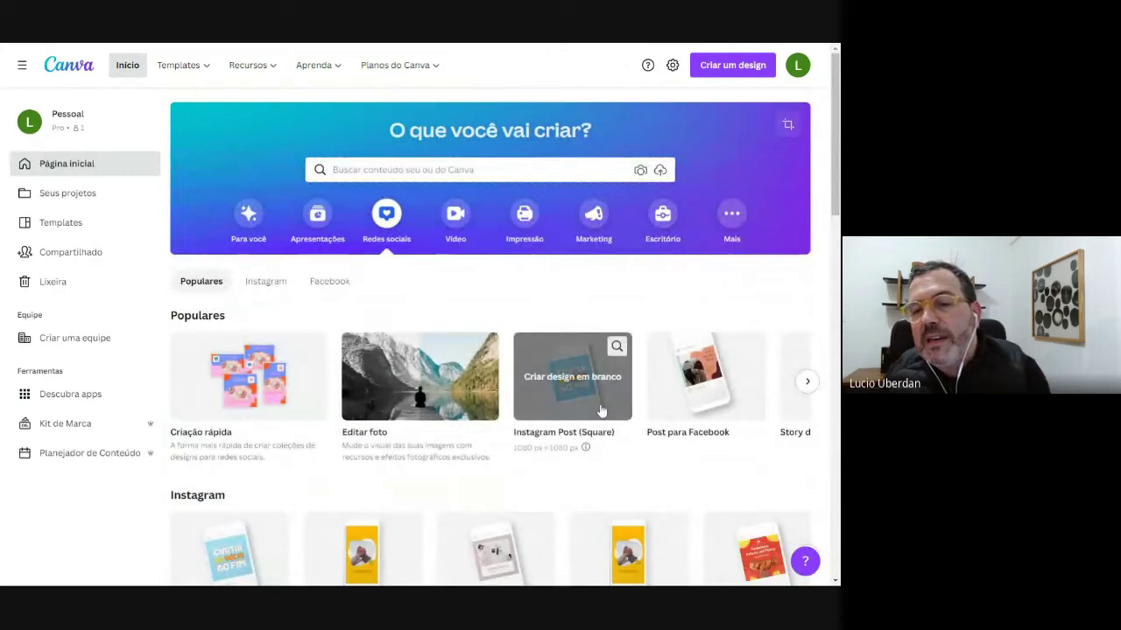
Examine the social media formats and the Instagram and Facebook templates on the home page
{"action": "scroll", "coordinate": [600, 412], "scroll_direction": "down", "scroll_amount": 3}
{"action": "scroll", "coordinate": [570, 330], "scroll_direction": "up", "scroll_amount": 2}
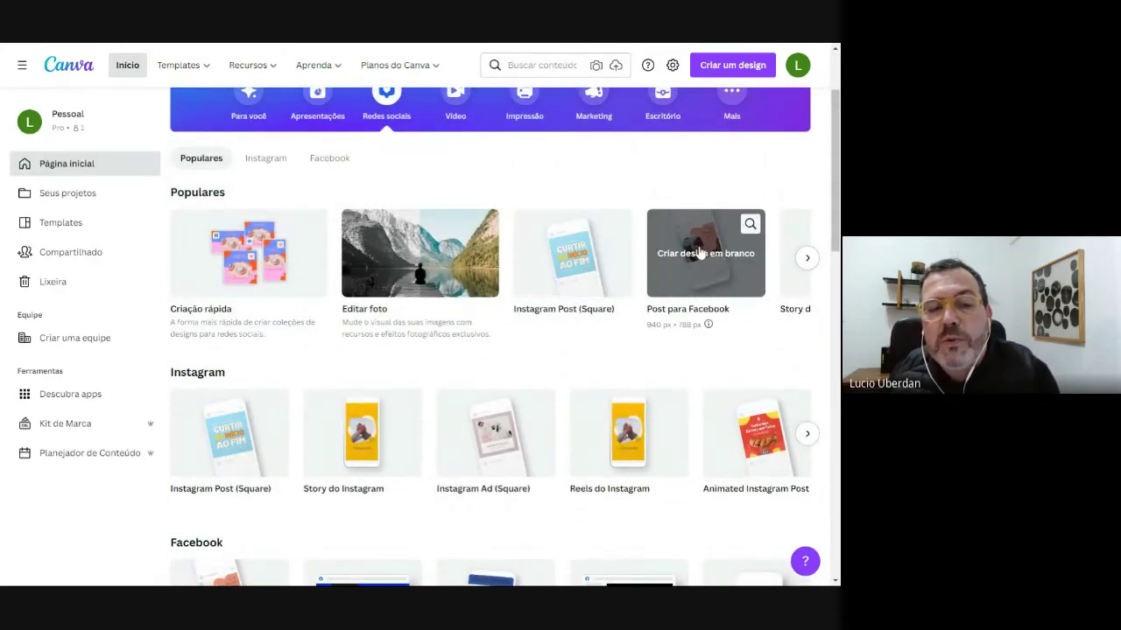
{"action": "scroll", "coordinate": [624, 326], "scroll_direction": "down", "scroll_amount": 2}
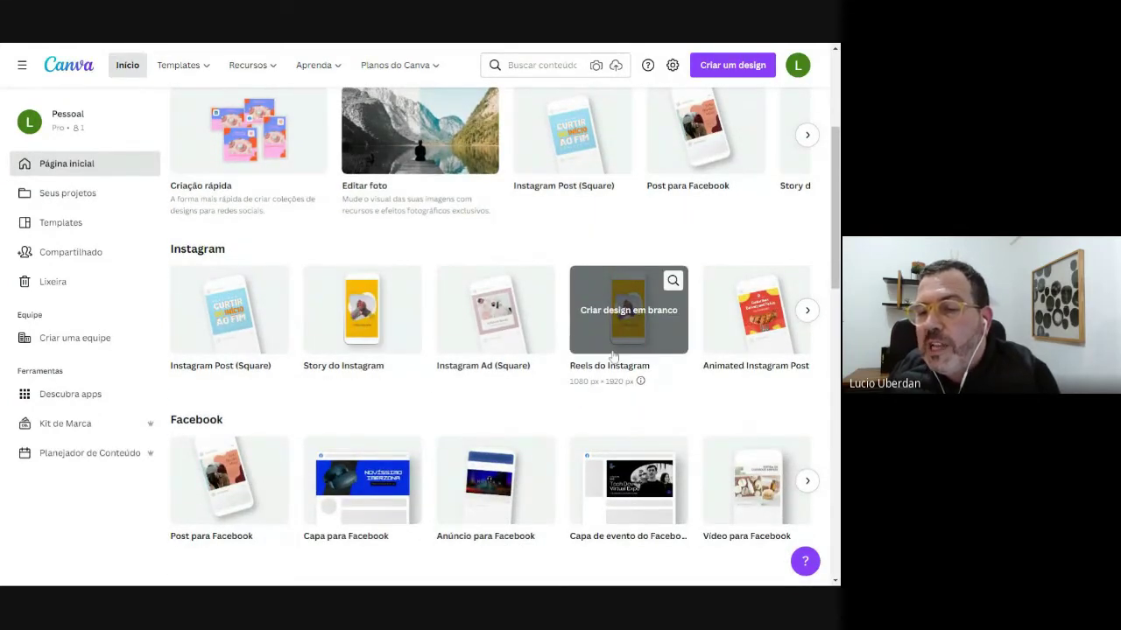
{"action": "scroll", "coordinate": [613, 355], "scroll_direction": "down", "scroll_amount": 1}
{"action": "scroll", "coordinate": [561, 351], "scroll_direction": "down", "scroll_amount": 4}
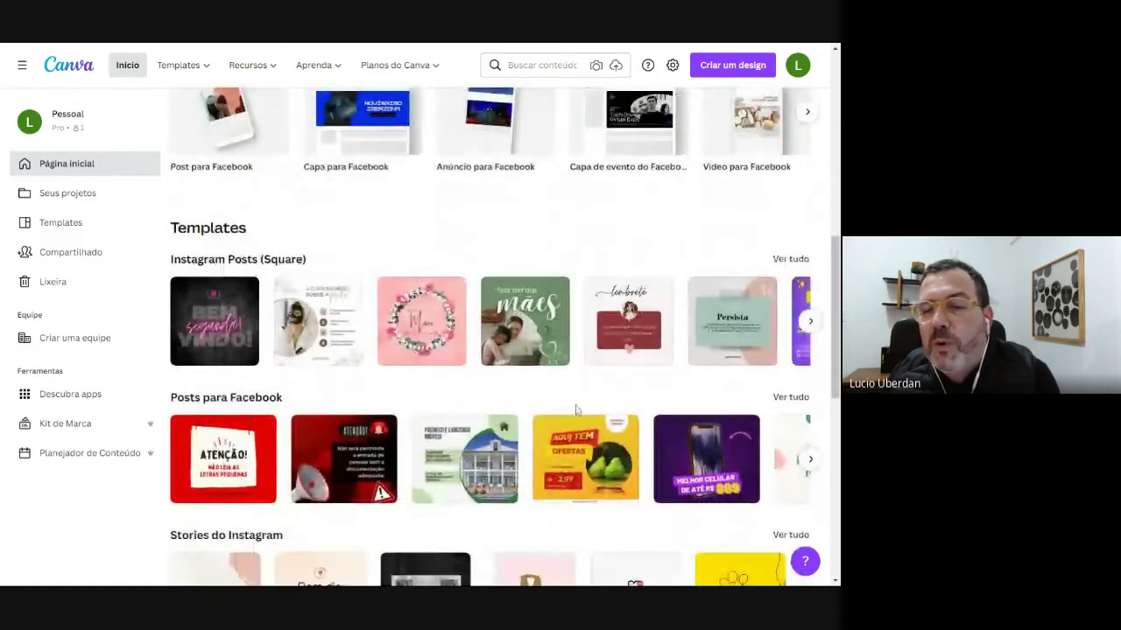
{"action": "scroll", "coordinate": [576, 408], "scroll_direction": "down", "scroll_amount": 1}
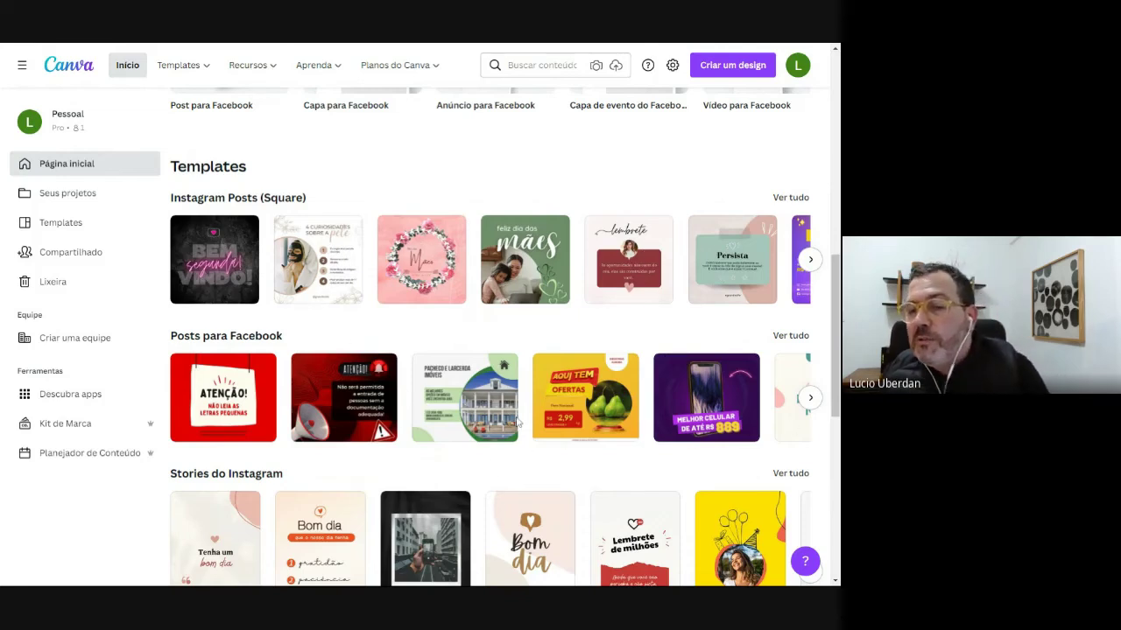
{"action": "scroll", "coordinate": [612, 412], "scroll_direction": "down", "scroll_amount": 3}
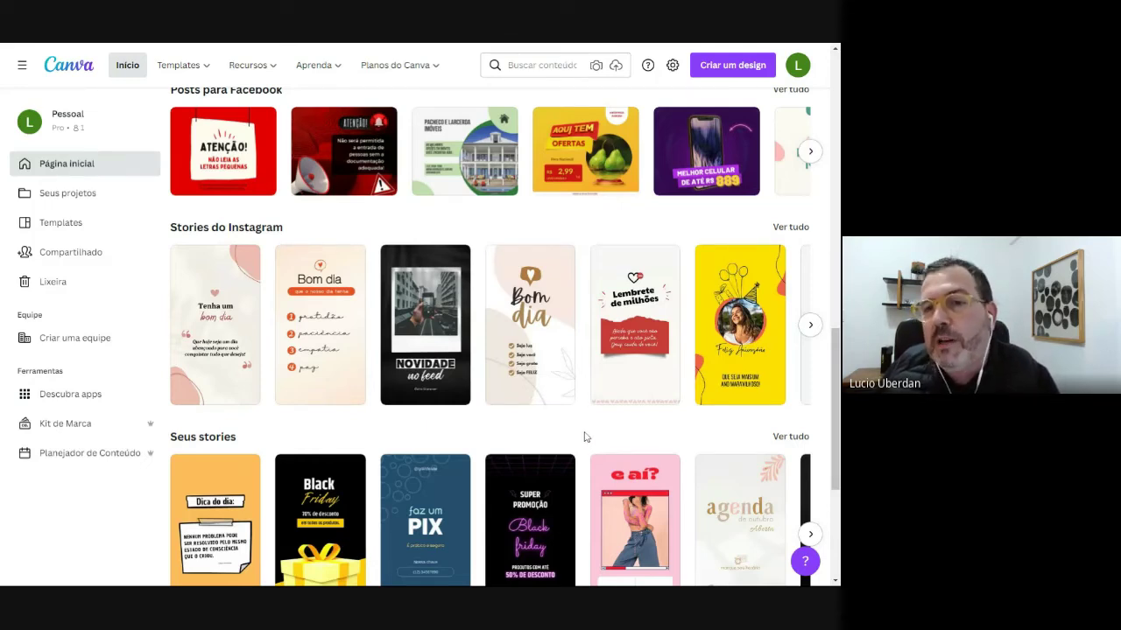
{"action": "scroll", "coordinate": [587, 436], "scroll_direction": "up", "scroll_amount": 5}
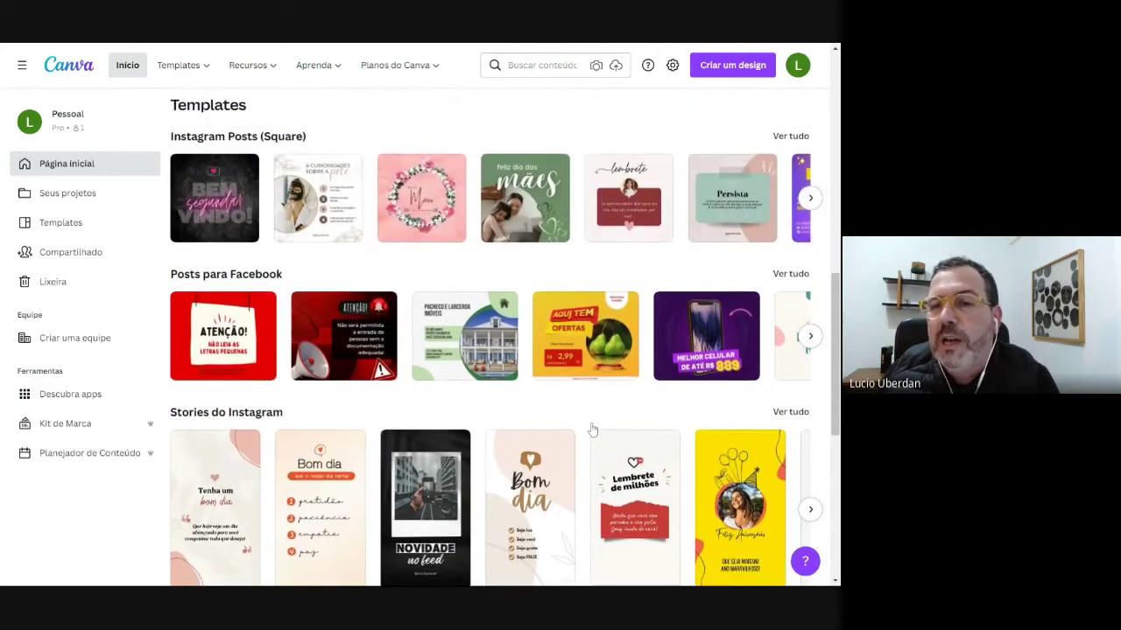
{"action": "scroll", "coordinate": [591, 428], "scroll_direction": "up", "scroll_amount": 8}
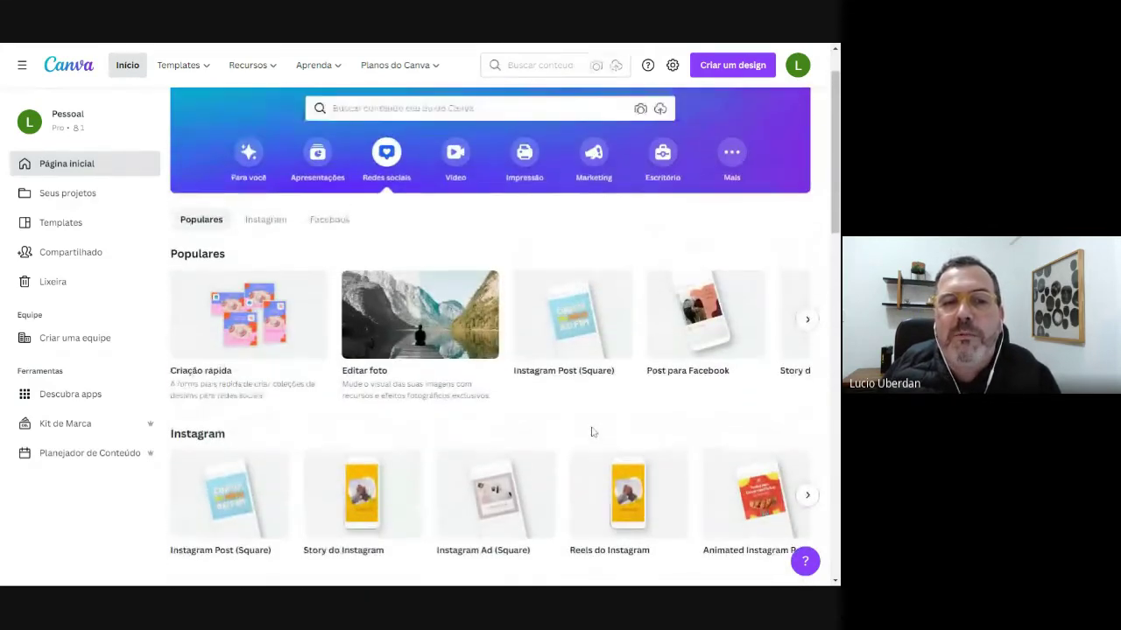
Open the "Post Biden" design from your projects and review its two pages
{"action": "left_click", "coordinate": [85, 196]}
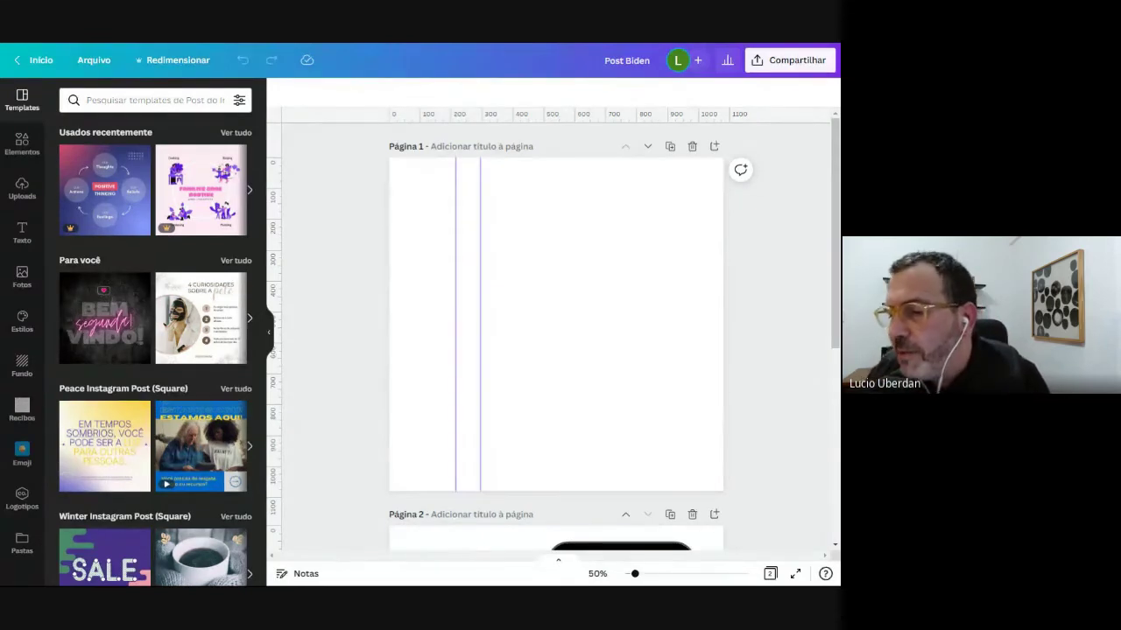
{"action": "scroll", "coordinate": [758, 258], "scroll_direction": "down", "scroll_amount": 5}
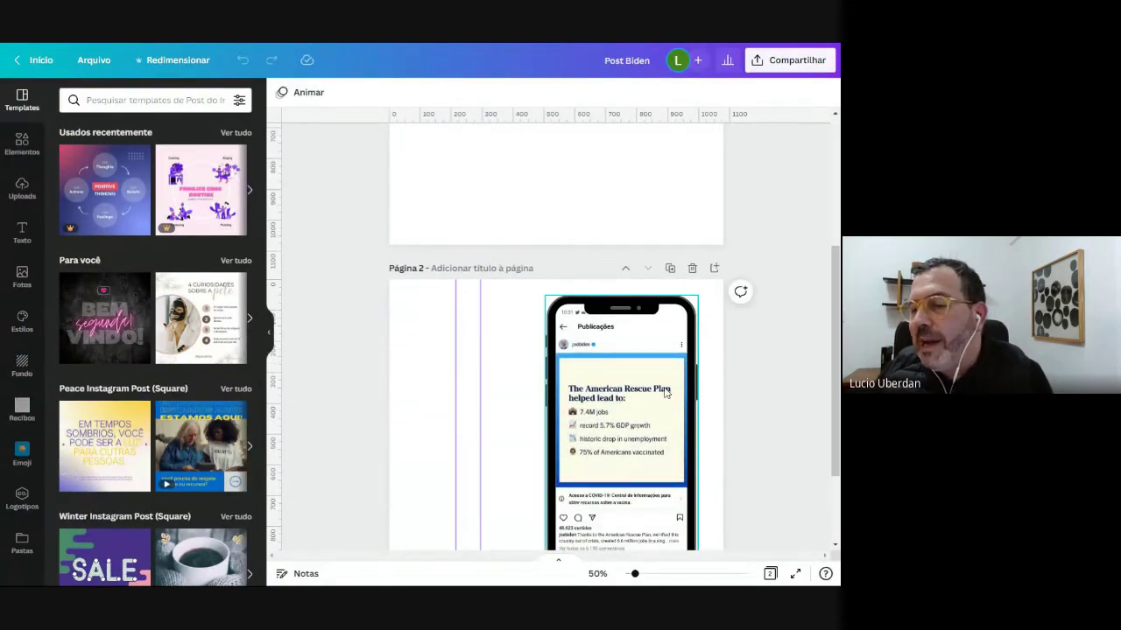
{"action": "scroll", "coordinate": [664, 393], "scroll_direction": "down", "scroll_amount": 2}
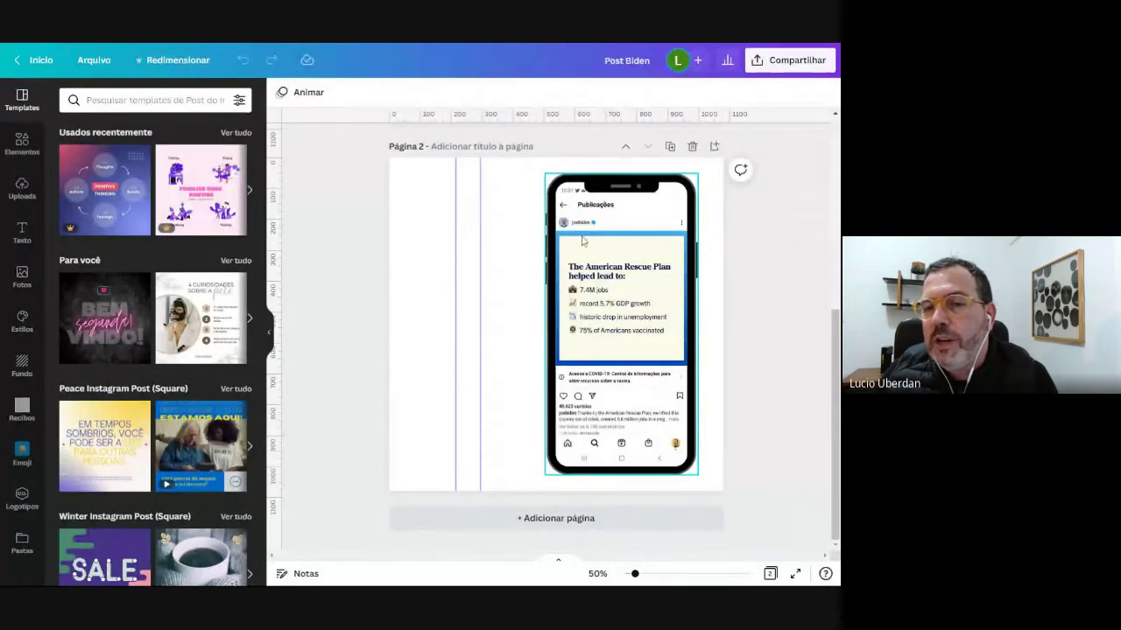
{"action": "scroll", "coordinate": [745, 300], "scroll_direction": "up", "scroll_amount": 5}
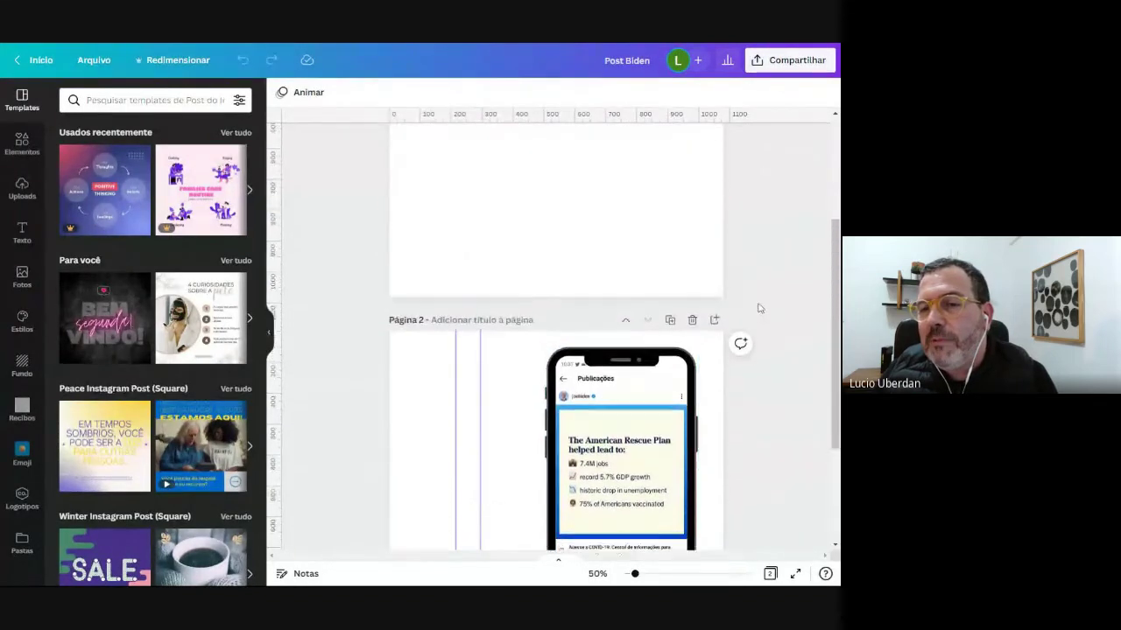
{"action": "scroll", "coordinate": [586, 215], "scroll_direction": "up", "scroll_amount": 1}
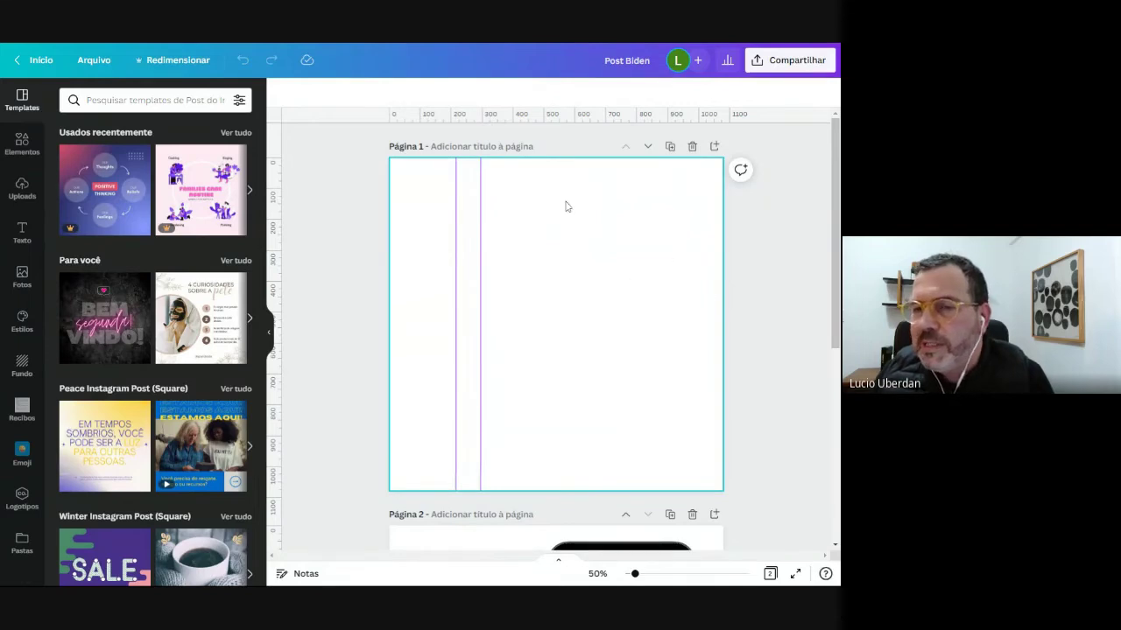
{"action": "scroll", "coordinate": [603, 359], "scroll_direction": "down", "scroll_amount": 3}
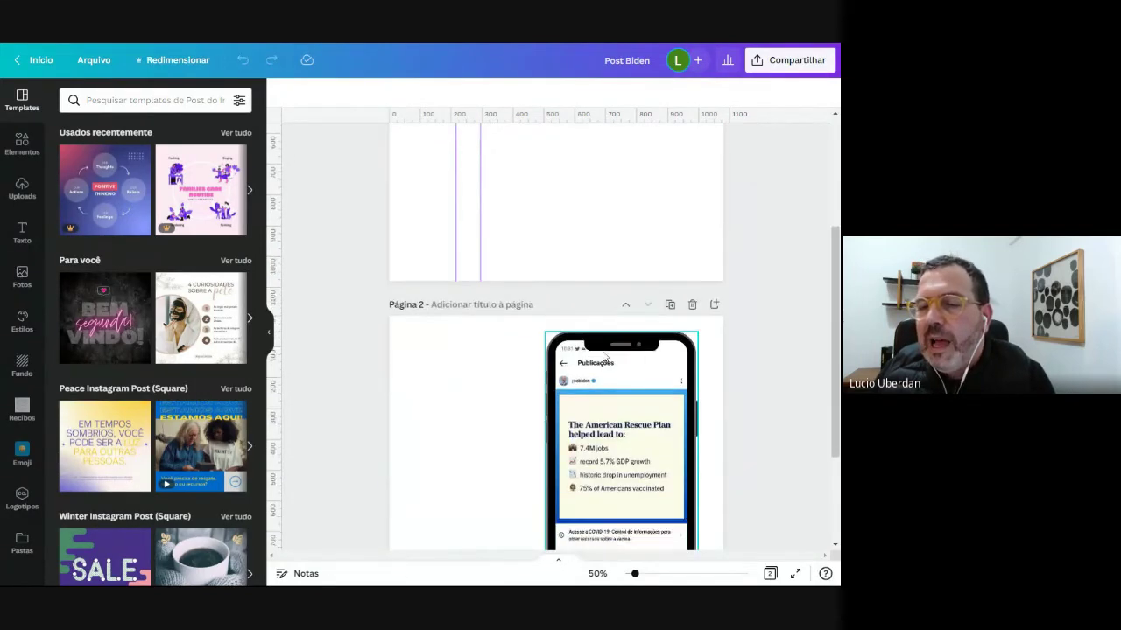
Detach the Instagram screenshot from the phone frame on page 2 and place it to the left of the frame
{"action": "double_click", "coordinate": [627, 401]}
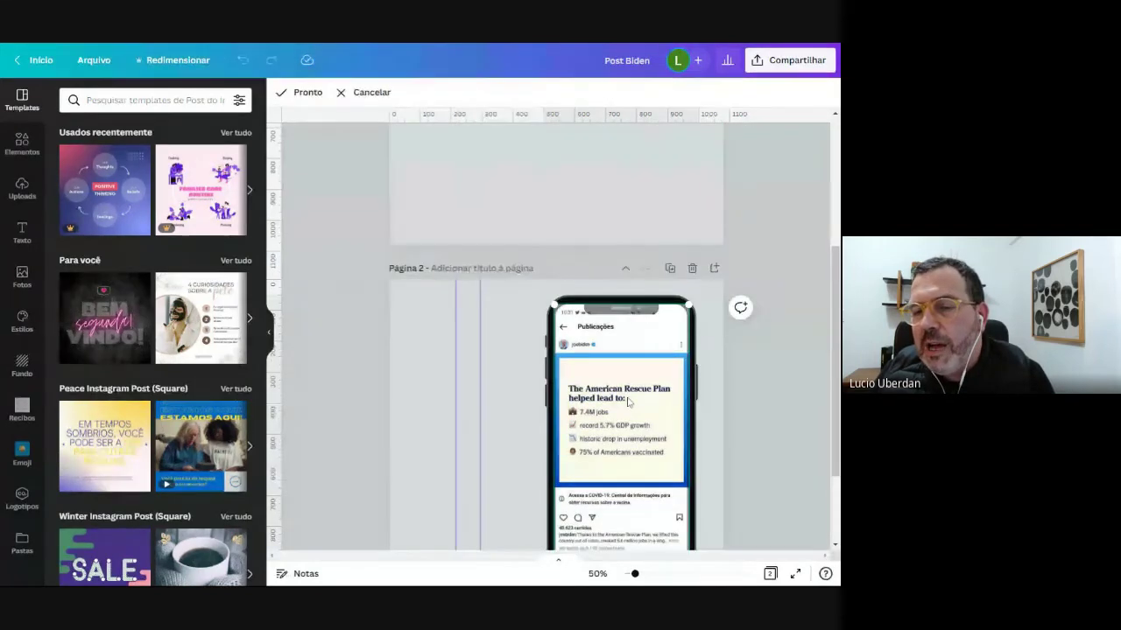
{"action": "key", "text": "Escape"}
{"action": "right_click", "coordinate": [624, 395]}
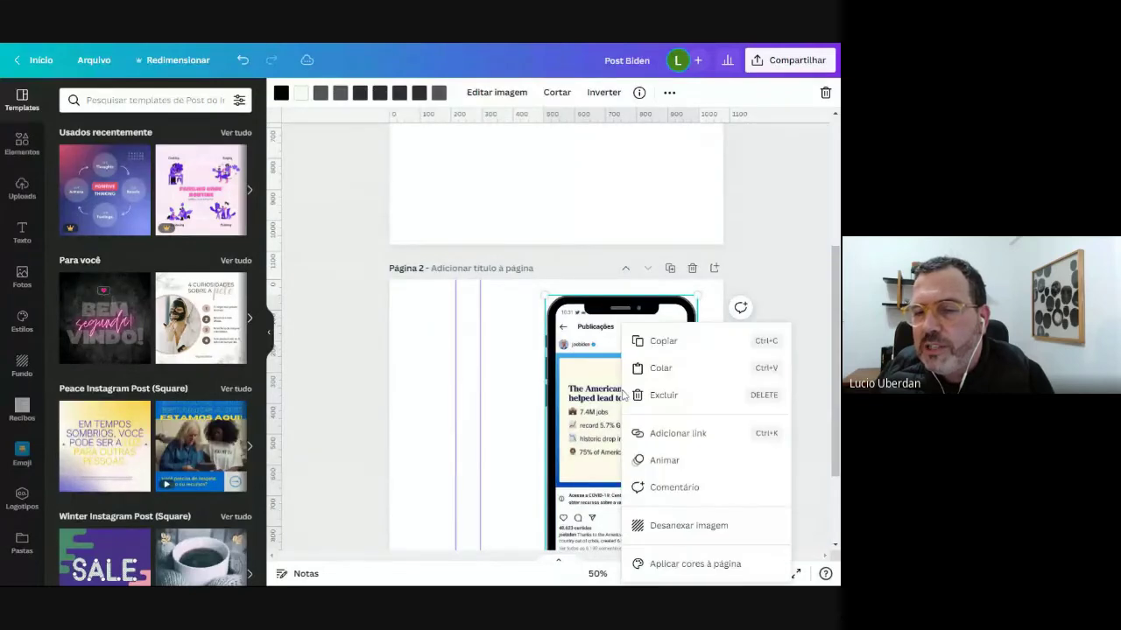
{"action": "left_click", "coordinate": [674, 529]}
{"action": "left_click_drag", "start_coordinate": [550, 413], "coordinate": [465, 412]}
{"action": "scroll", "coordinate": [700, 429], "scroll_direction": "down", "scroll_amount": 3}
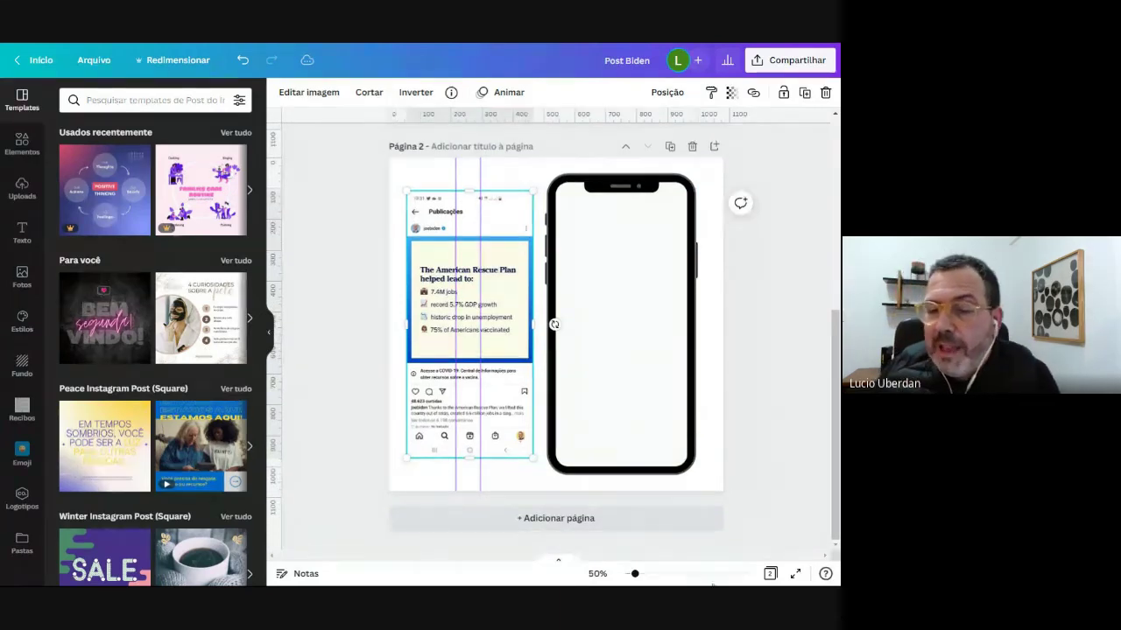
Move the empty phone frame partly off page 2's right edge and align the screenshot's left edge with the second vertical guide
{"action": "mouse_move", "coordinate": [437, 334]}
{"action": "left_mouse_down"}
{"action": "mouse_move", "coordinate": [613, 333]}
{"action": "mouse_move", "coordinate": [443, 330]}
{"action": "left_mouse_up"}
{"action": "left_click_drag", "start_coordinate": [625, 353], "coordinate": [729, 349]}
{"action": "left_click_drag", "start_coordinate": [512, 322], "coordinate": [573, 321]}
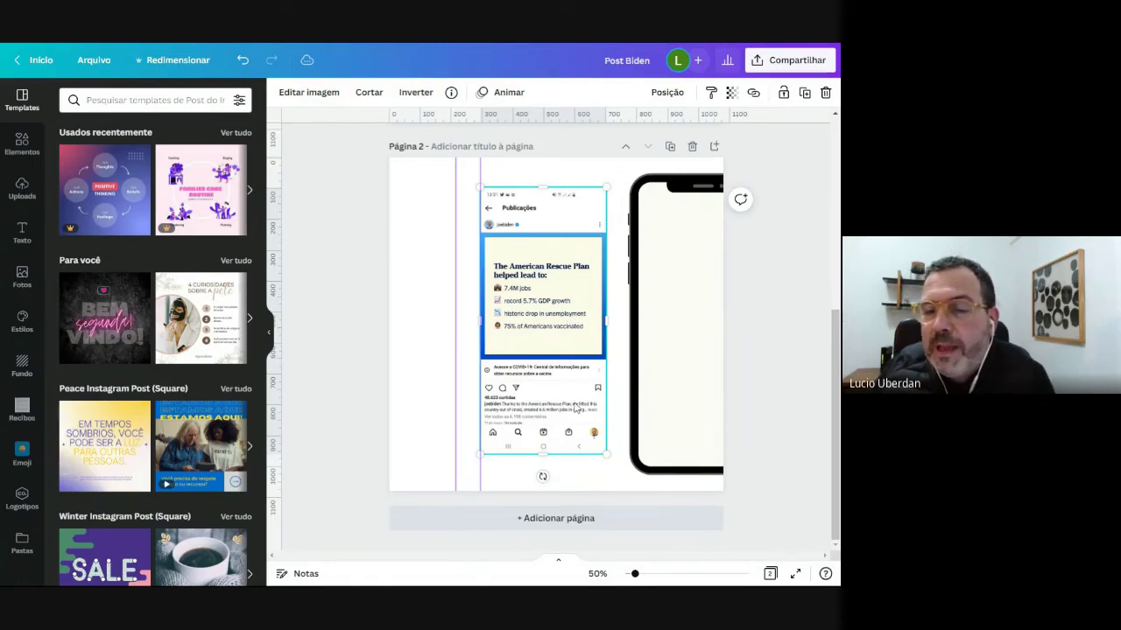
Crop the screenshot's top and bottom so only the square blue-bordered post image remains
{"action": "left_click_drag", "start_coordinate": [635, 575], "coordinate": [650, 575]}
{"action": "scroll", "coordinate": [652, 361], "scroll_direction": "up", "scroll_amount": 3}
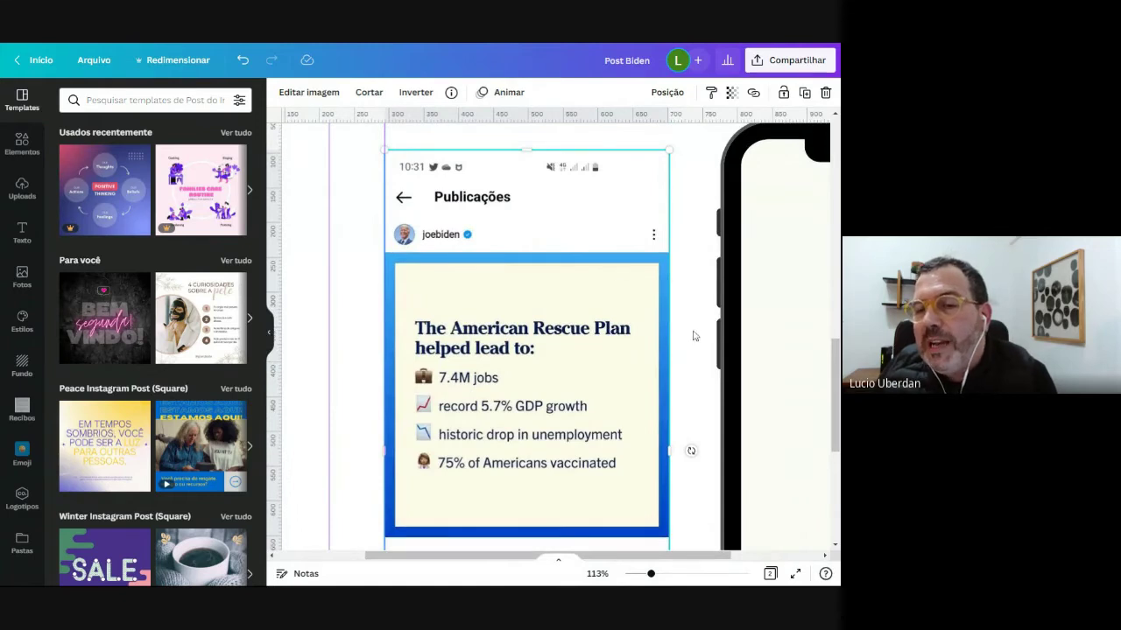
{"action": "left_click", "coordinate": [599, 325]}
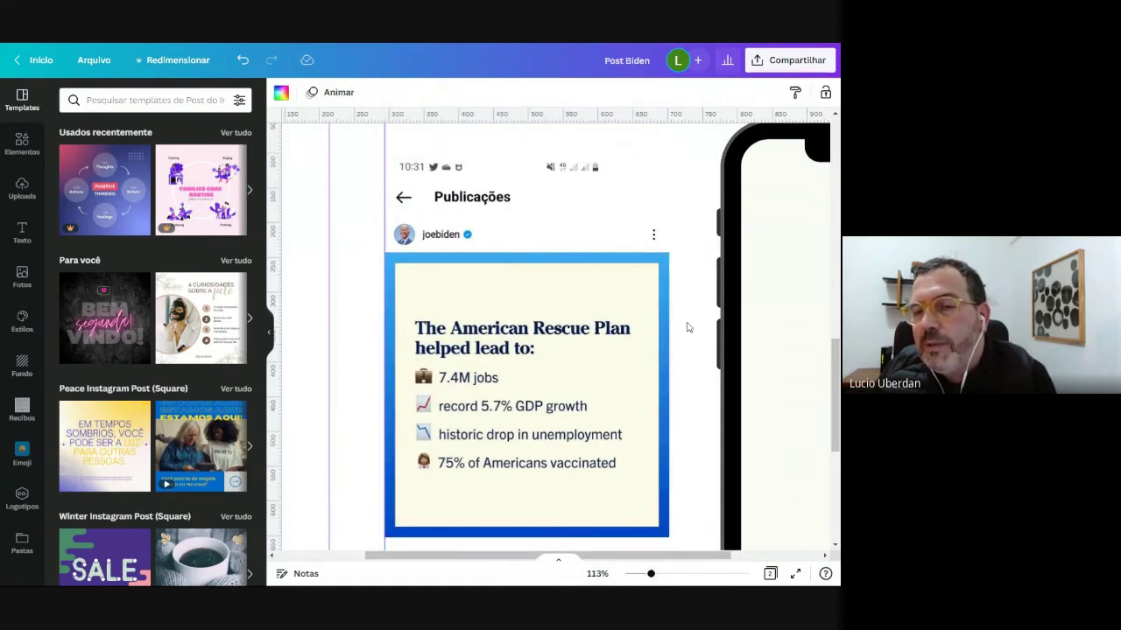
{"action": "left_click", "coordinate": [568, 312]}
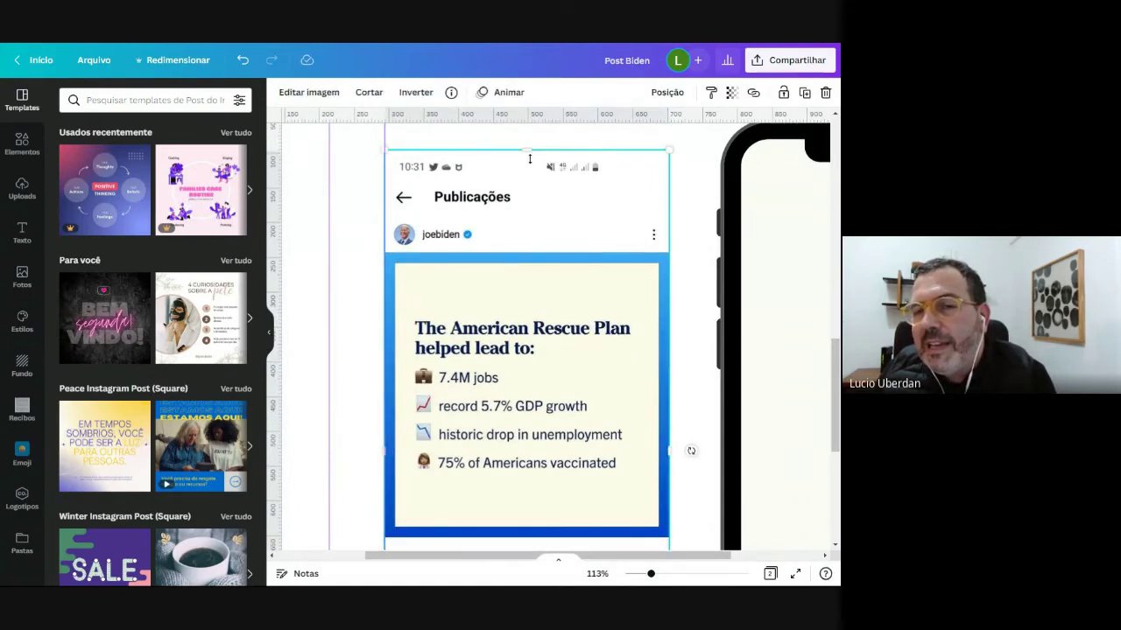
{"action": "left_click_drag", "start_coordinate": [527, 154], "coordinate": [535, 253]}
{"action": "scroll", "coordinate": [690, 400], "scroll_direction": "down", "scroll_amount": 5}
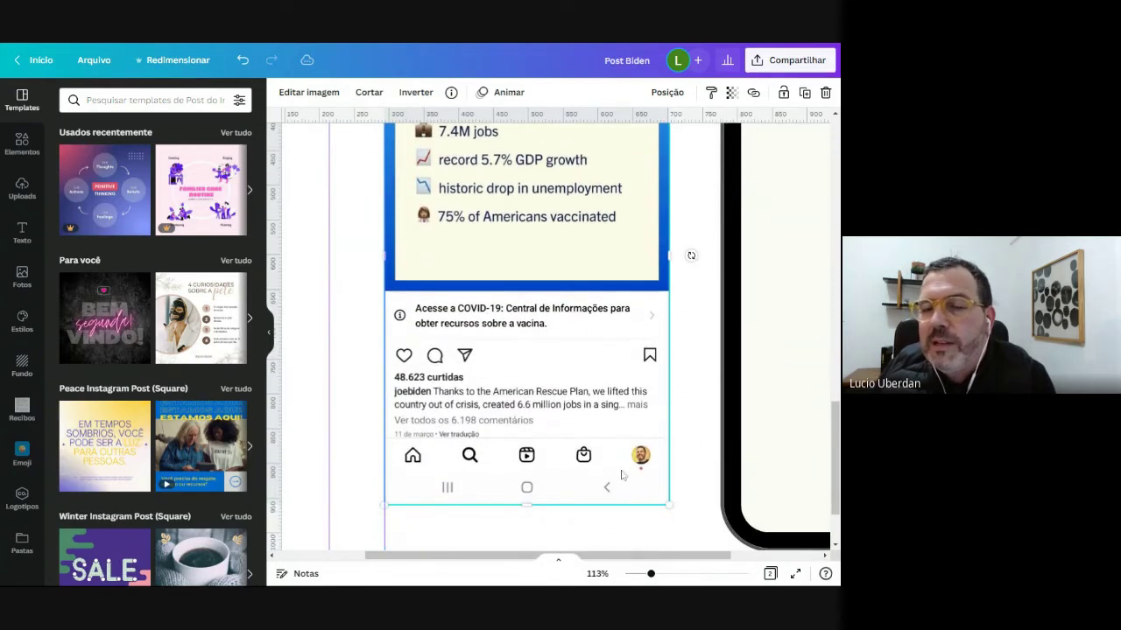
{"action": "left_click_drag", "start_coordinate": [529, 506], "coordinate": [531, 290]}
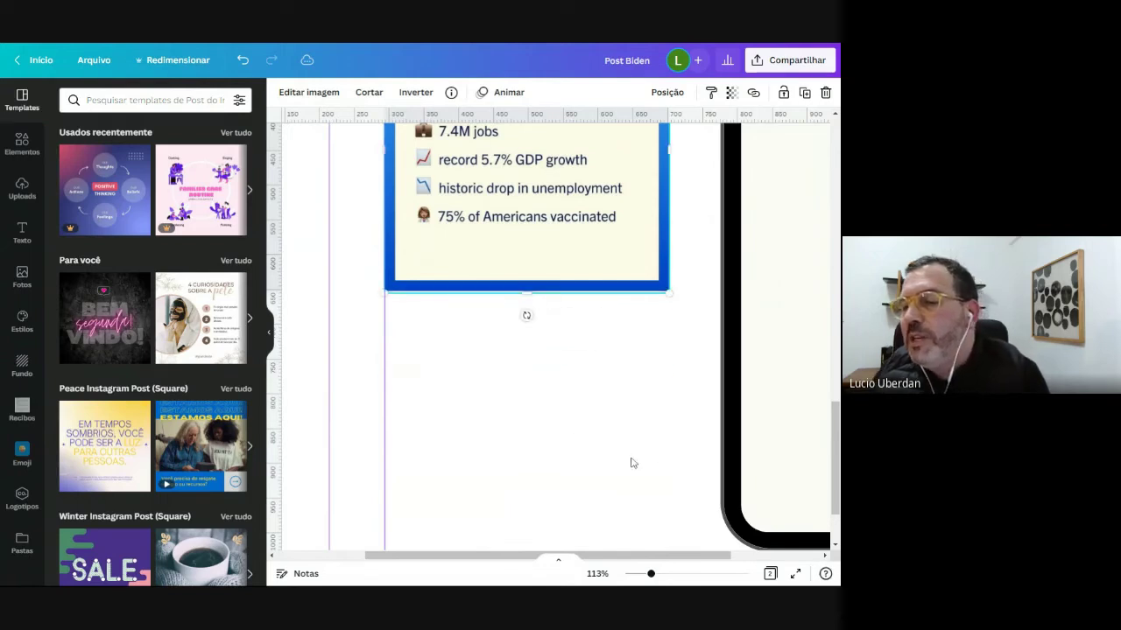
Deselect the cropped post image and open the context options of page 2's background
{"action": "scroll", "coordinate": [645, 382], "scroll_direction": "down", "scroll_amount": 1}
{"action": "scroll", "coordinate": [645, 377], "scroll_direction": "up", "scroll_amount": 3}
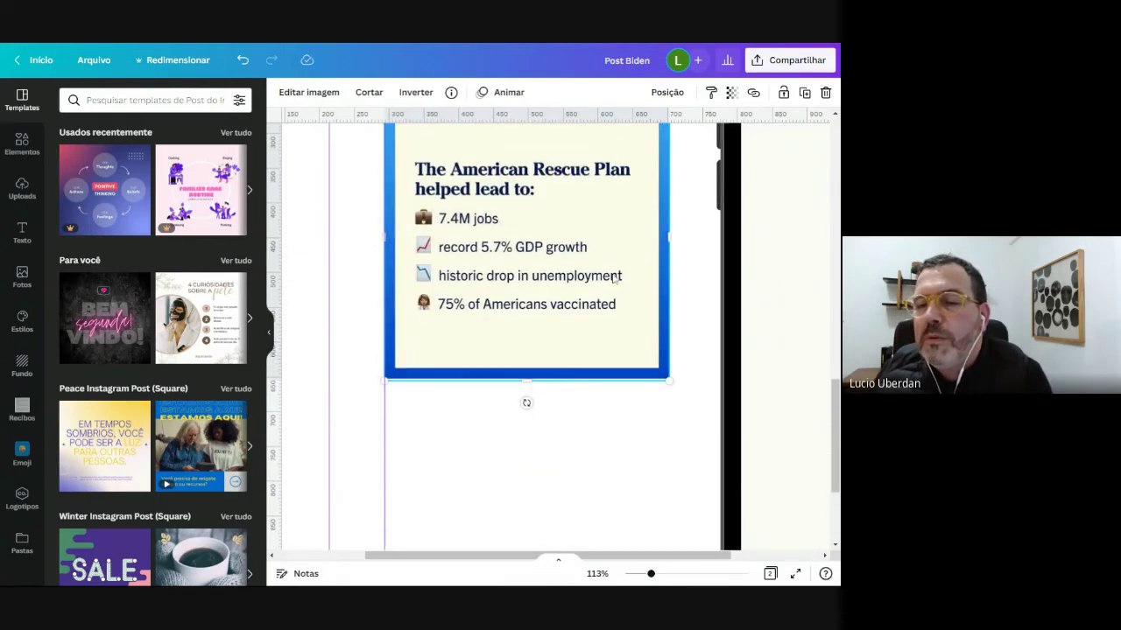
{"action": "left_click_drag", "start_coordinate": [650, 575], "coordinate": [639, 575]}
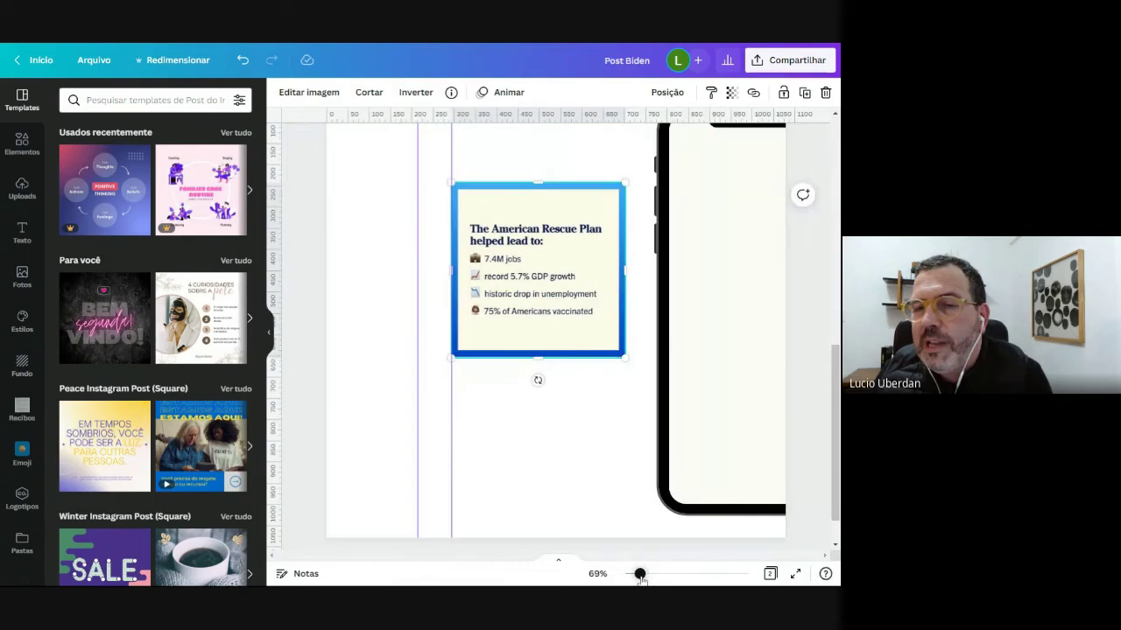
{"action": "left_click", "coordinate": [512, 168]}
{"action": "right_click", "coordinate": [478, 226]}
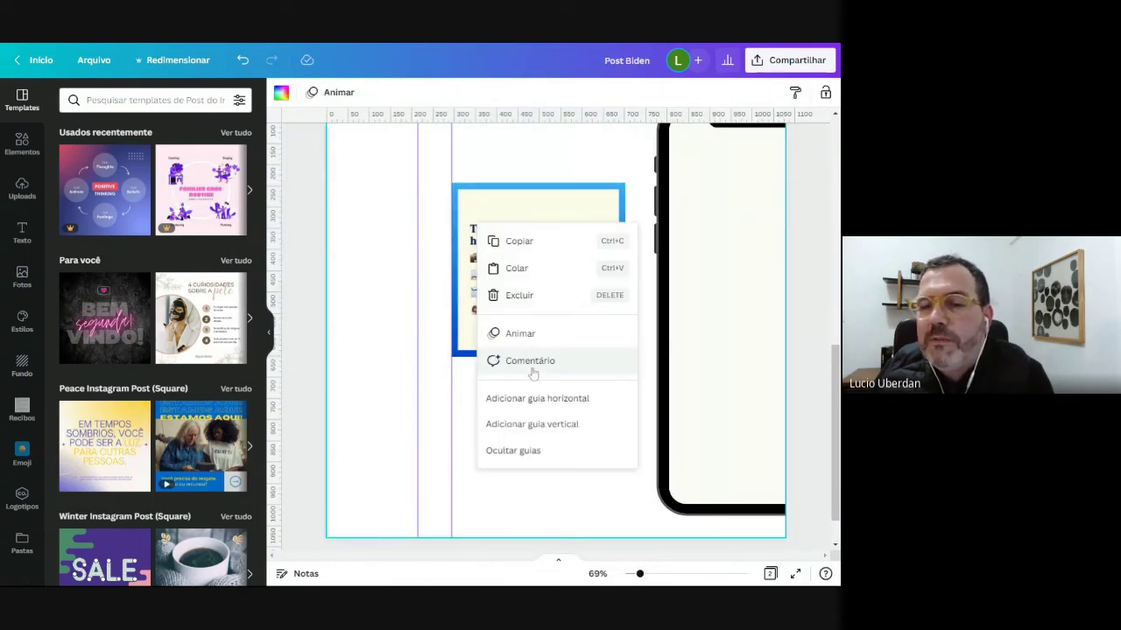